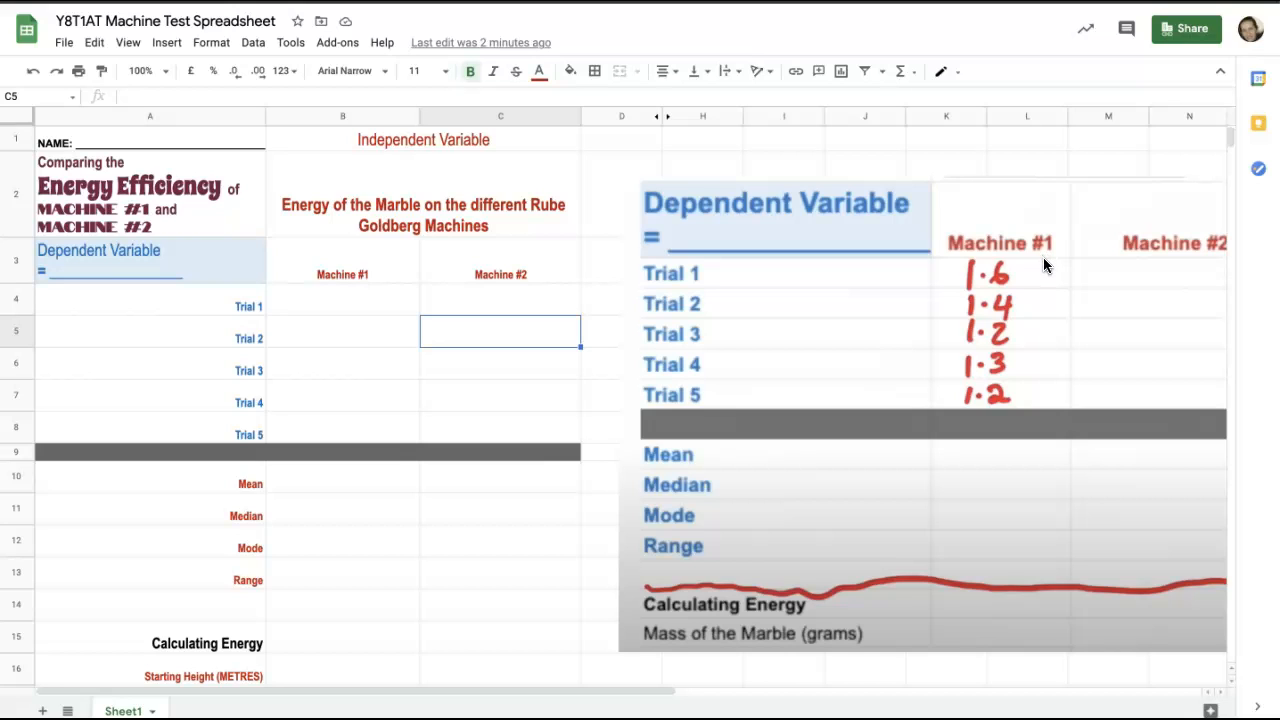
Step: Replace the blank line after NAME in cell A1 with the student's full name
click(118, 138)
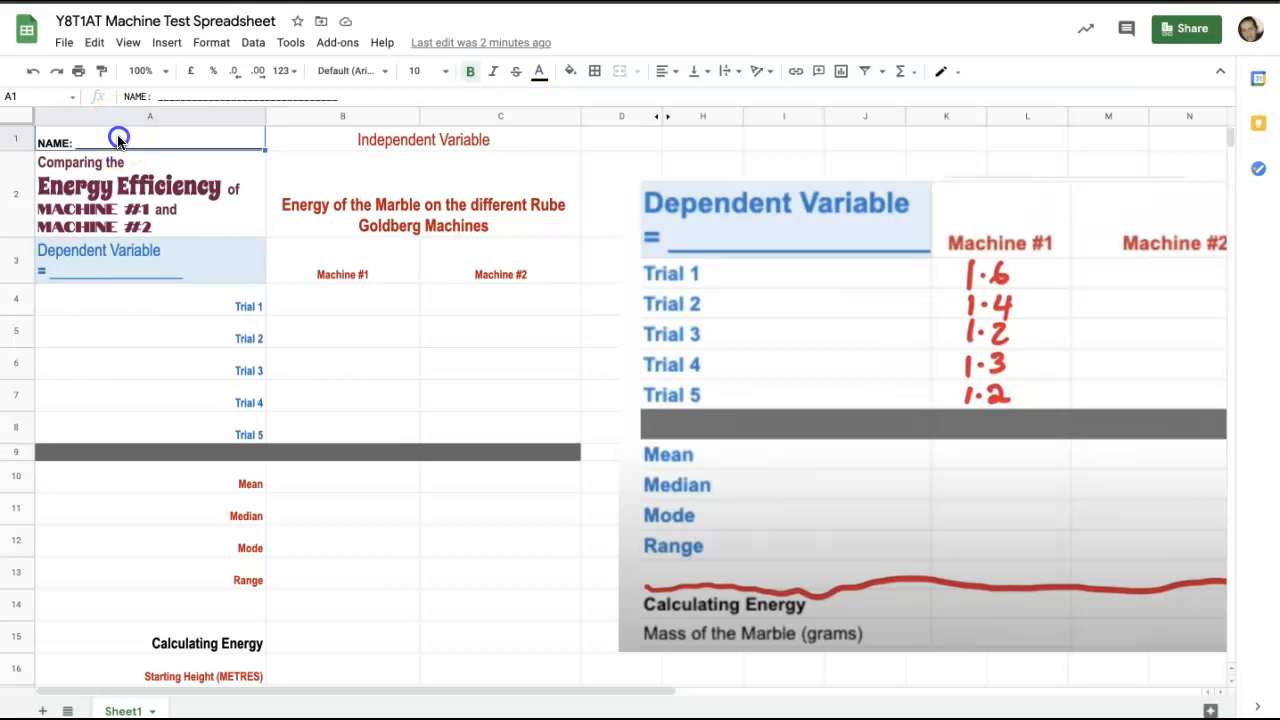
double_click(74, 135)
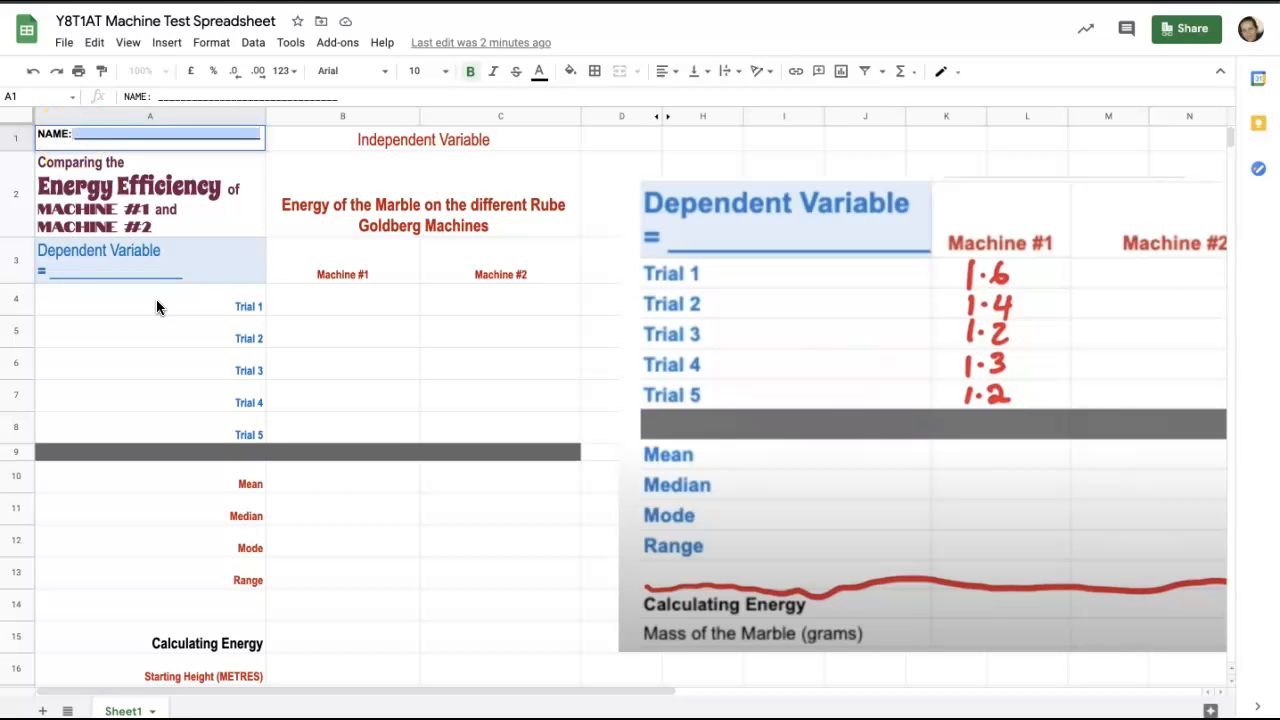
text(Daff)
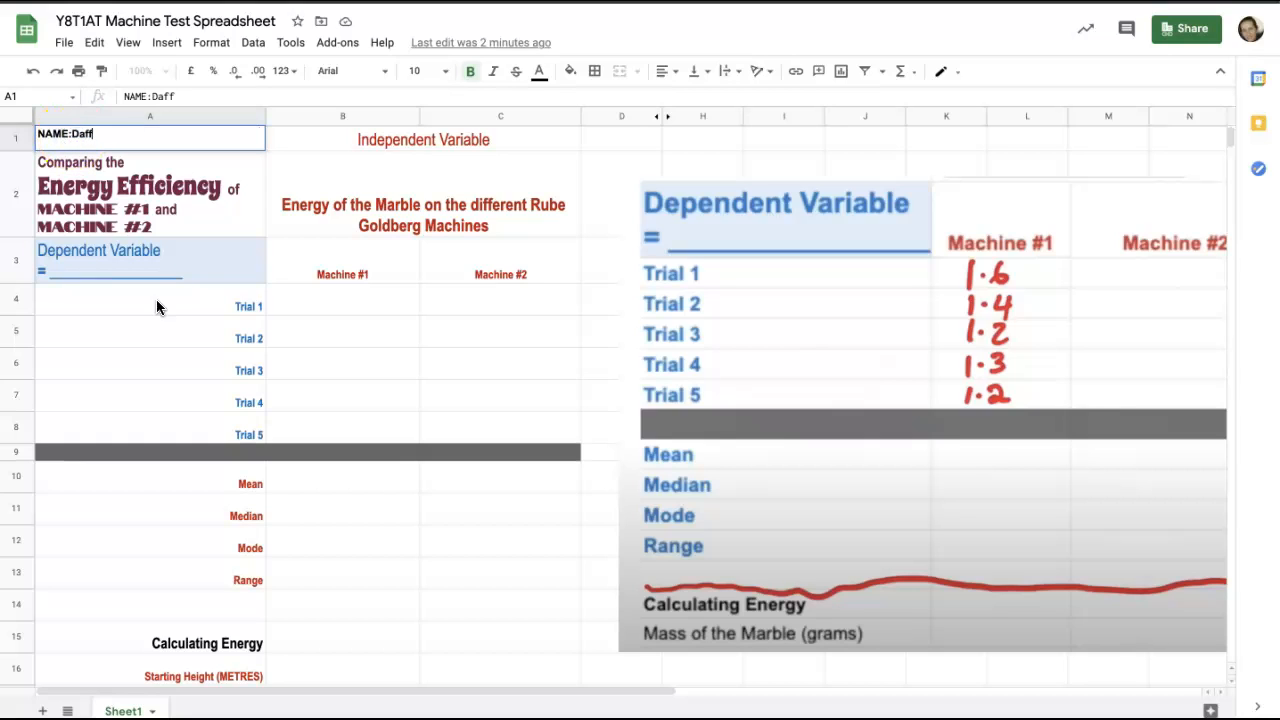
text(y Duck)
key(Return)
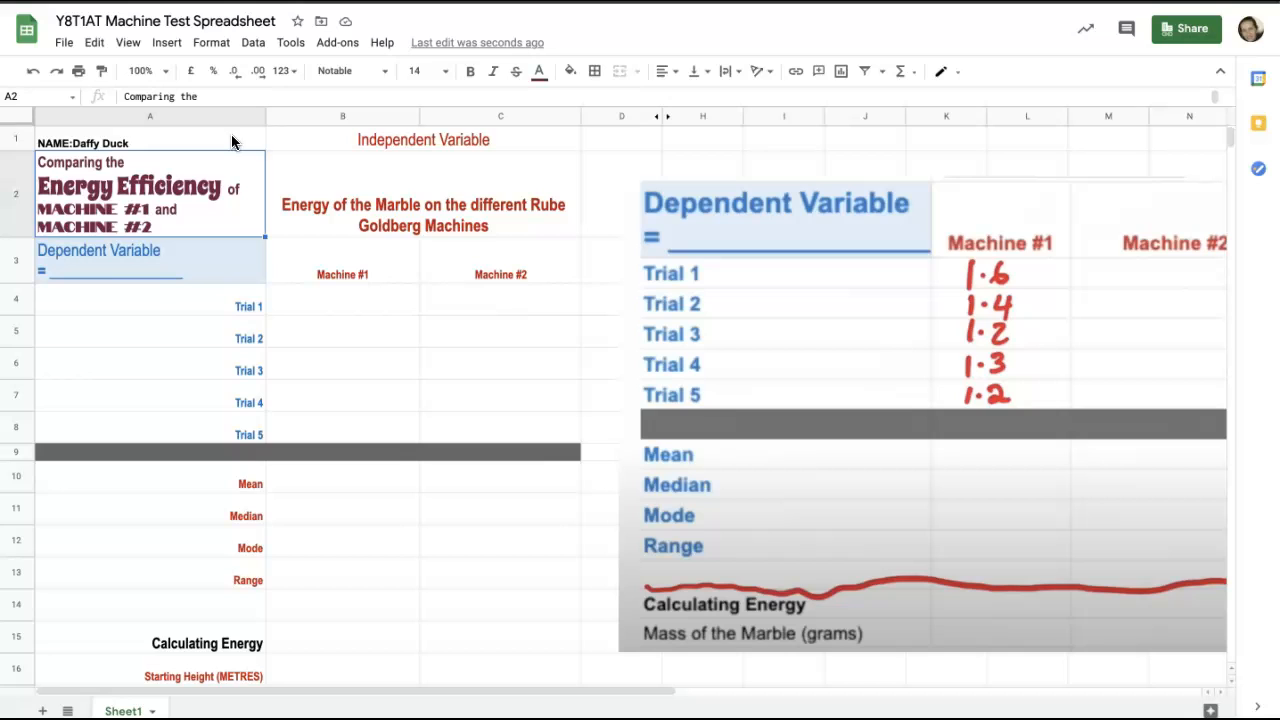
Step: Enter 1.6m/s as the Trial 1 result for Machine #1 in cell B4
click(350, 303)
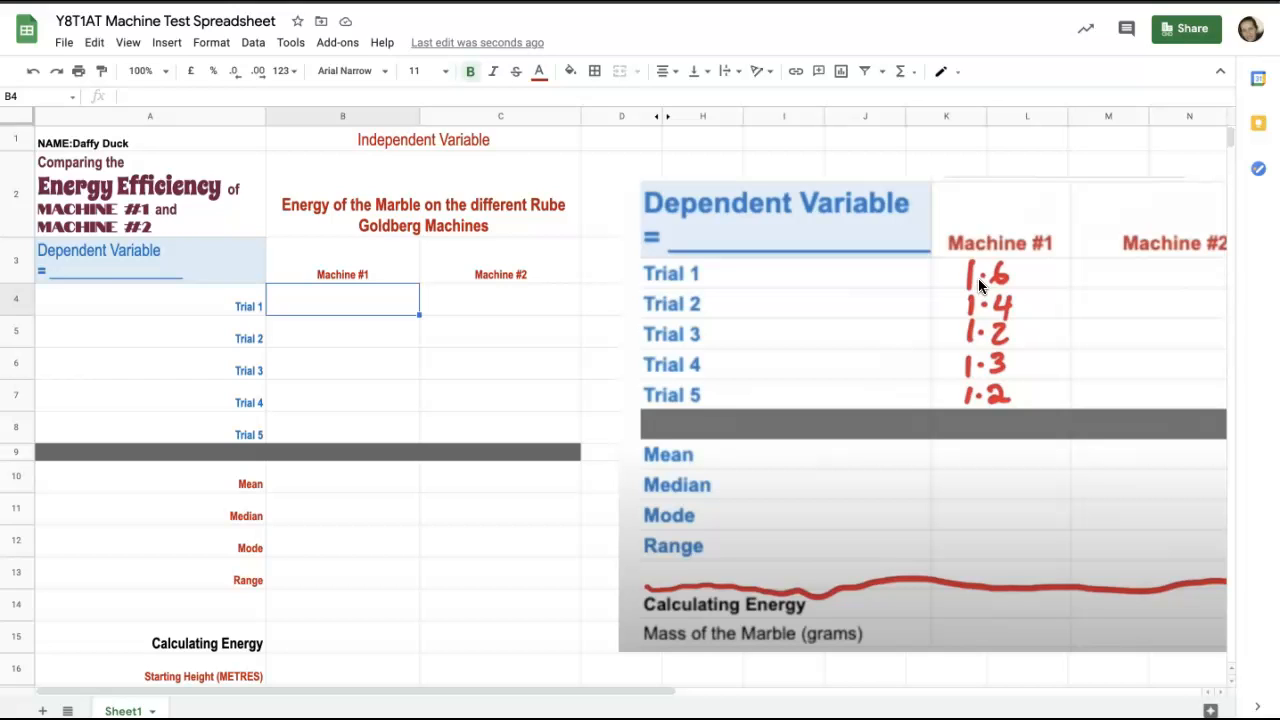
text(1.)
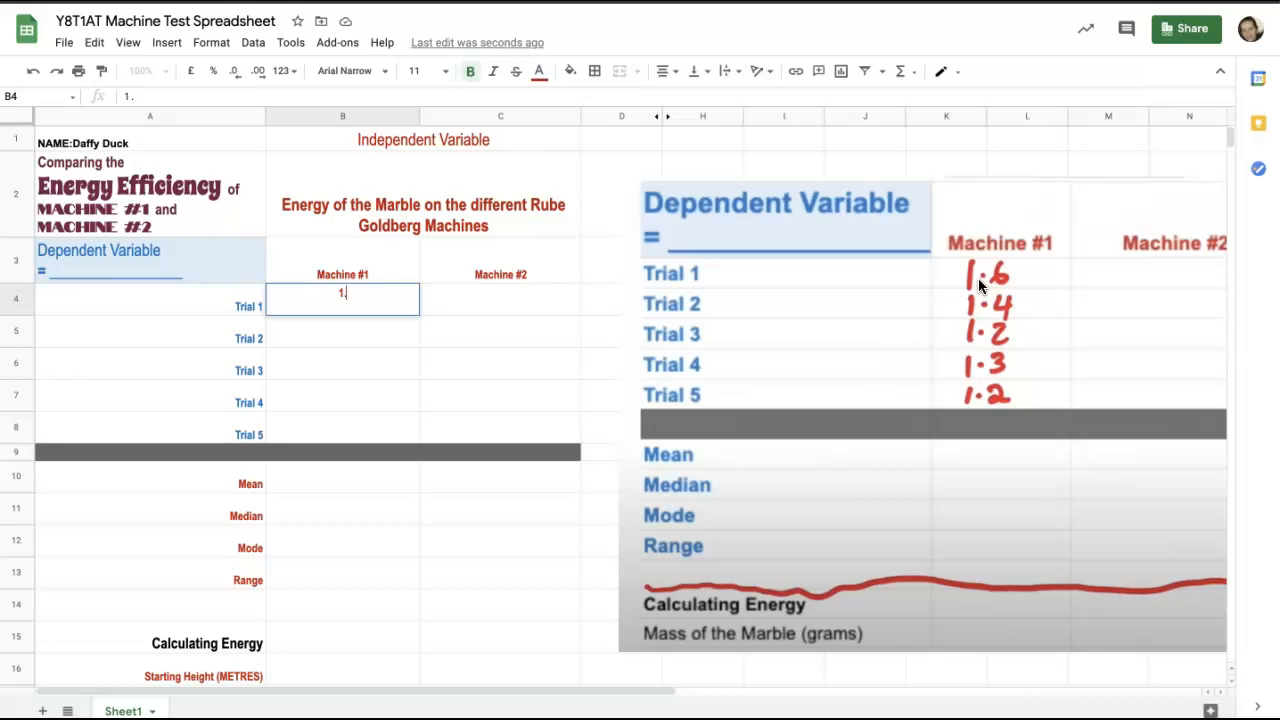
text(6m/s)
key(Return)
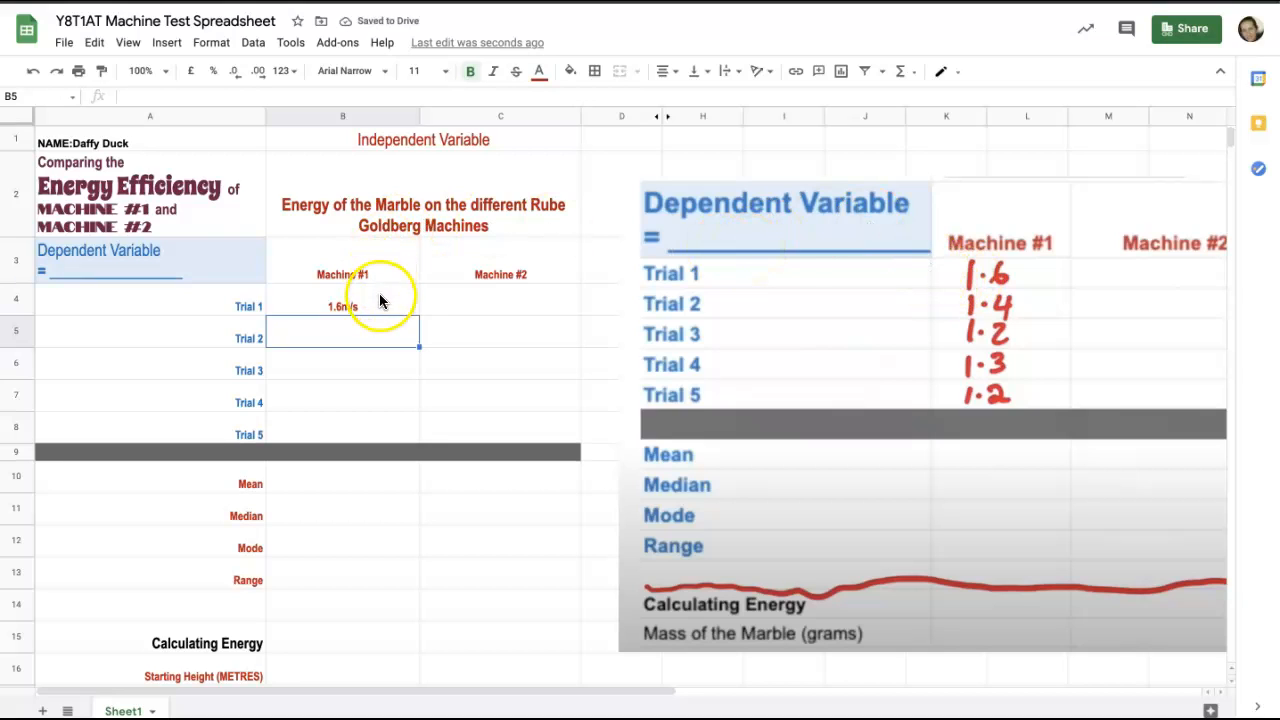
Step: Remove the m/s unit from Machine #1's Trial 1 result so the cell holds only 1.6
click(380, 297)
key(BackSpace)
key(BackSpace)
key(BackSpace)
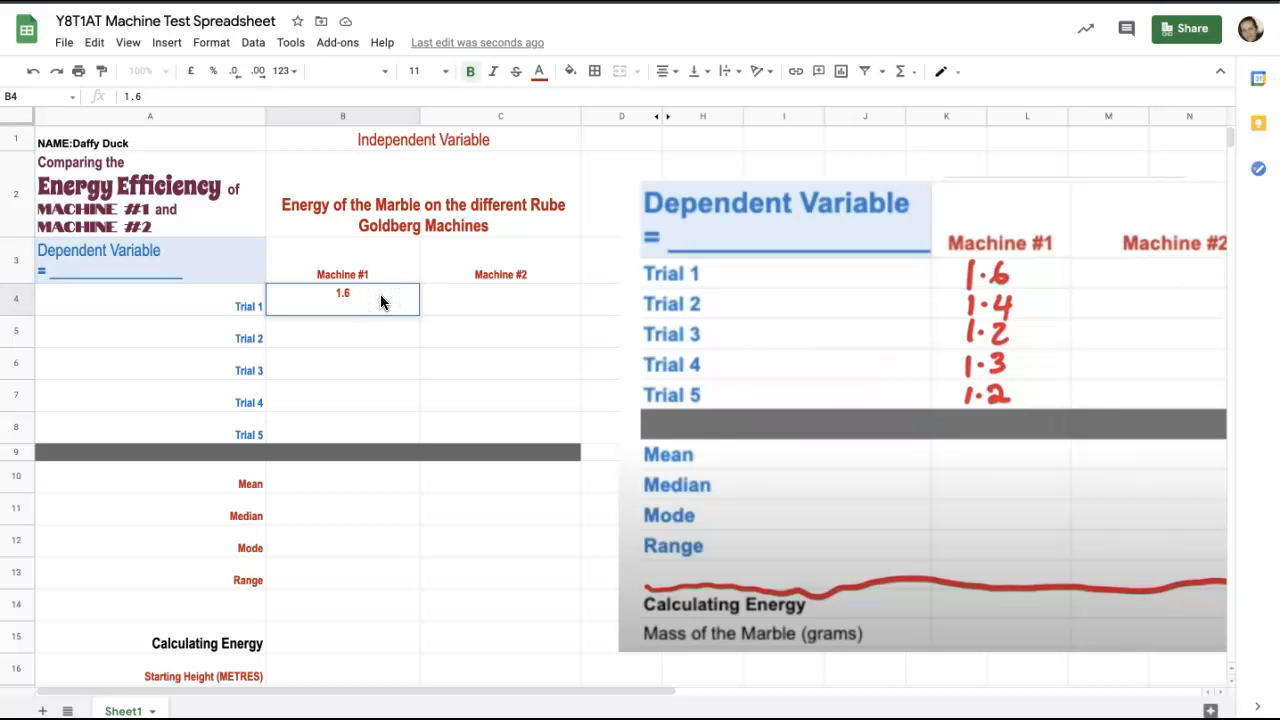
key(Return)
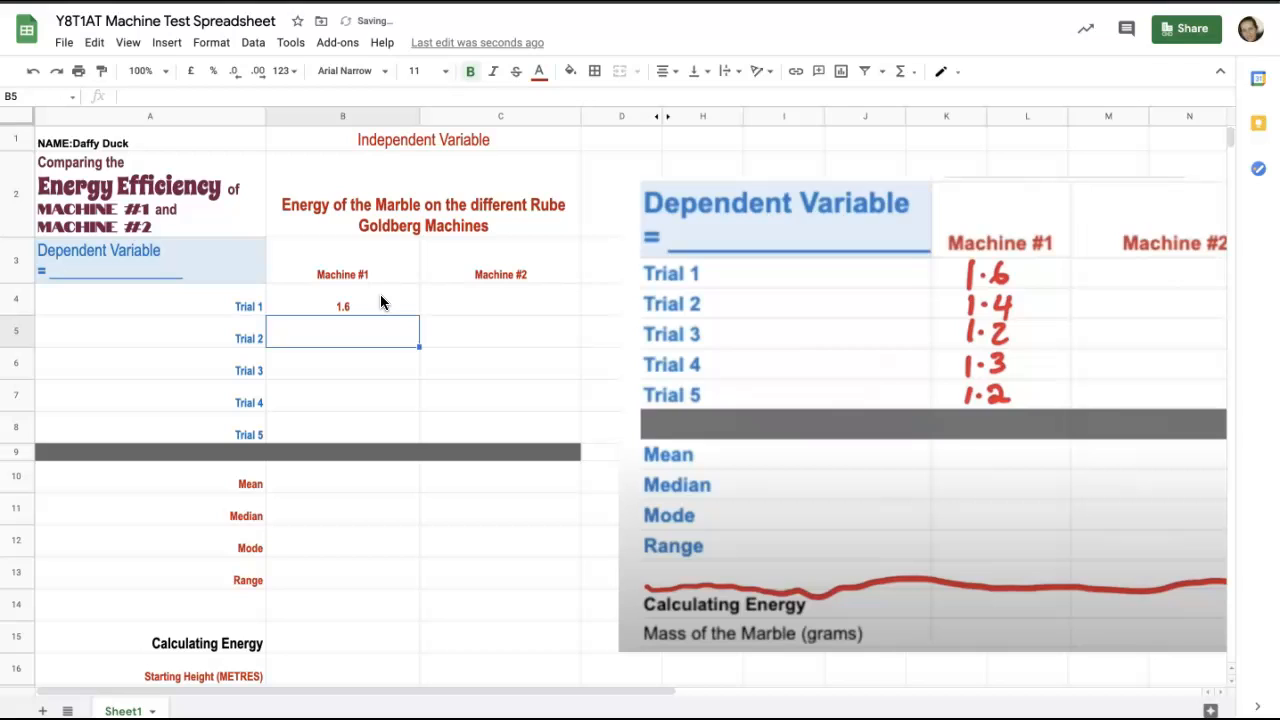
Step: Enter the Machine #1 results for Trials 2 to 5 as 1.4, 1.2, 1.3 and 1.2 in cells B5 to B8
text(1.4)
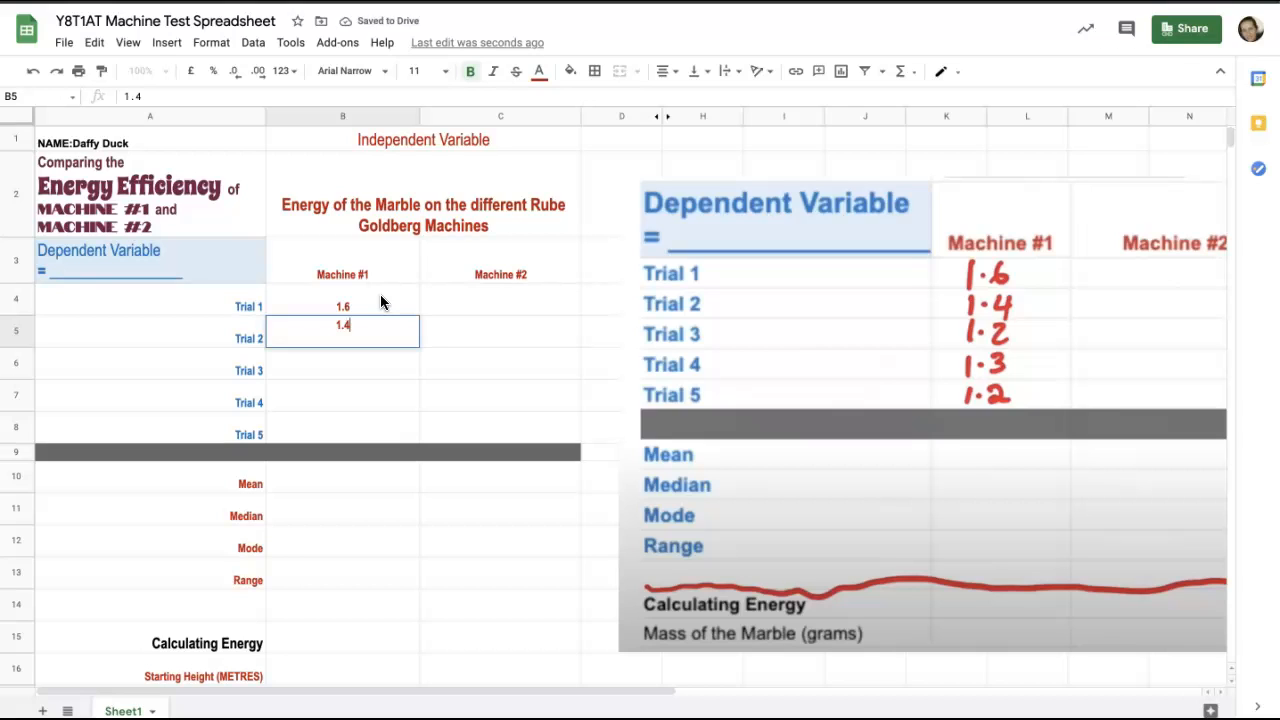
key(Return)
text(1.2)
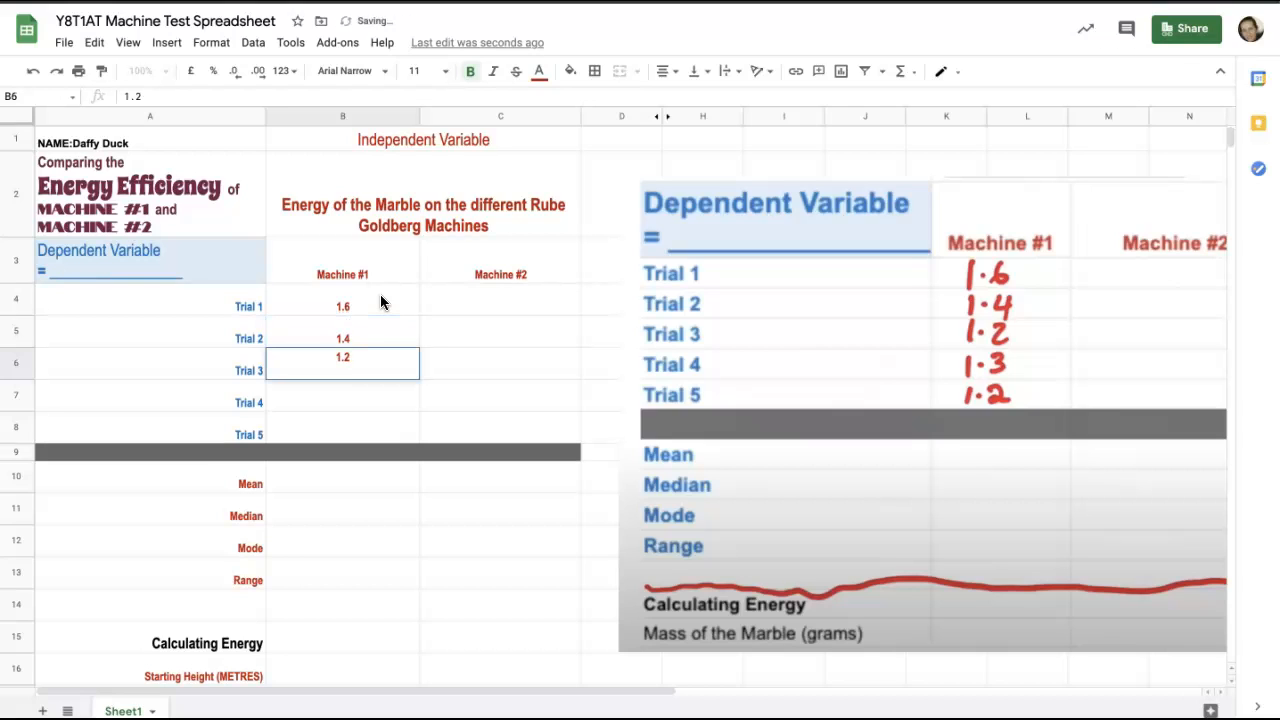
key(Return)
text(1.3)
key(Return)
text(1.2)
key(Return)
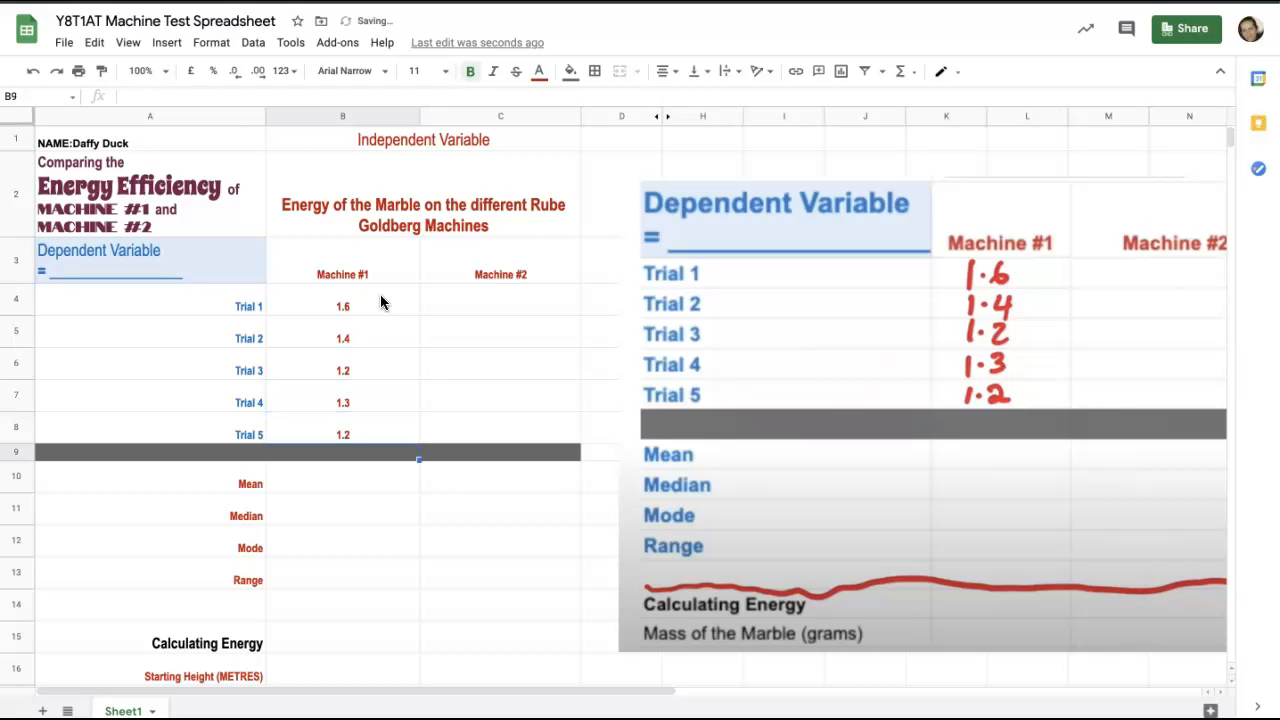
Step: Examine the Machine #1 cells of the Calculating Energy section, from Kinetic Energy up to Starting Height
scroll(343, 556, down, 1)
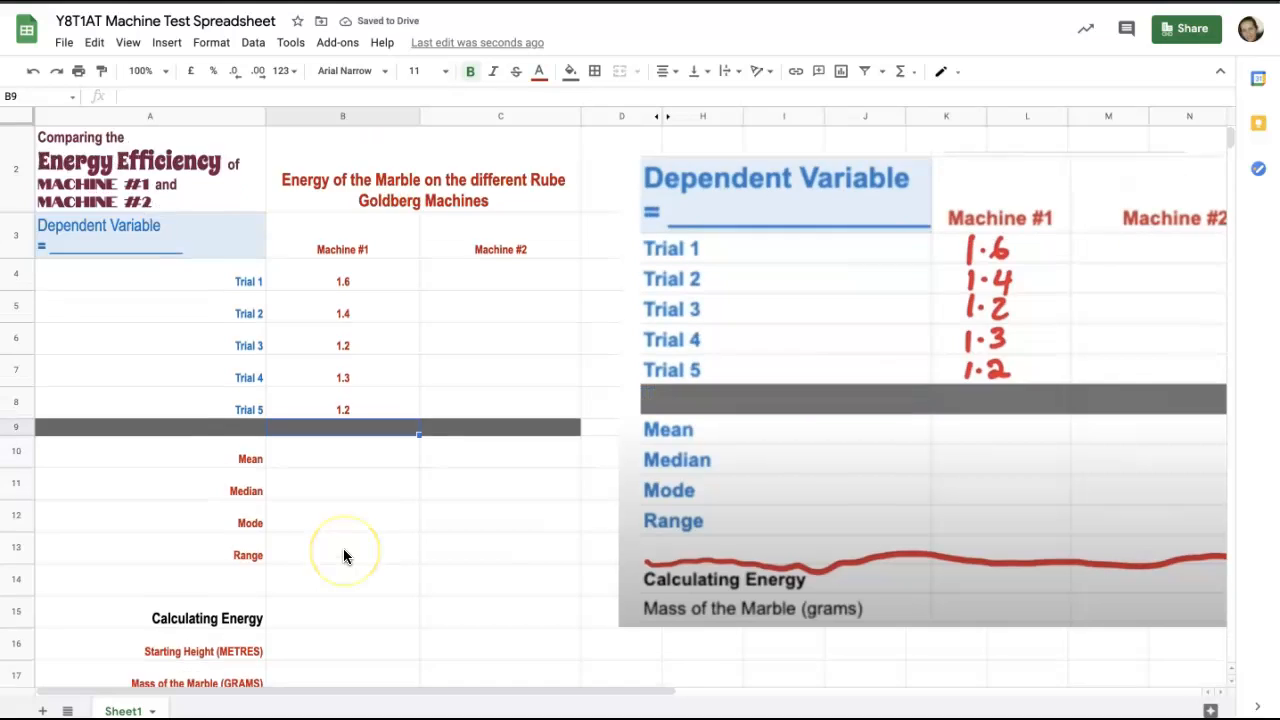
scroll(344, 556, down, 3)
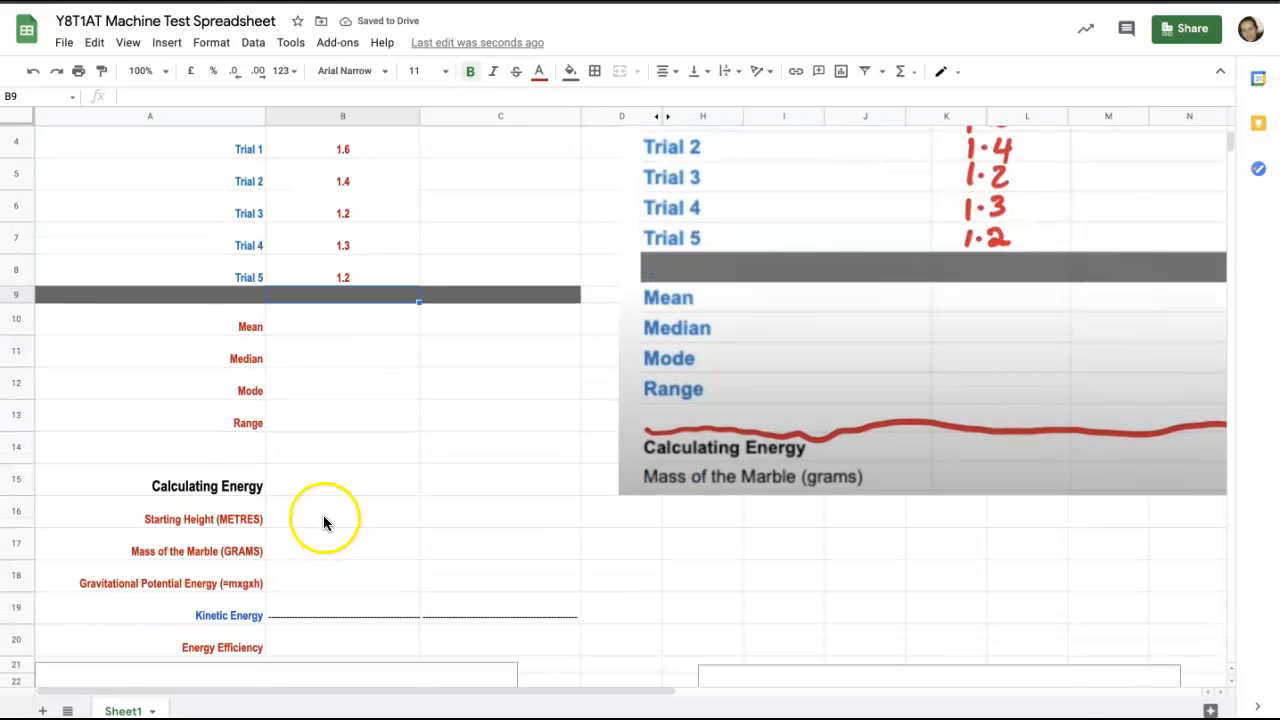
click(320, 605)
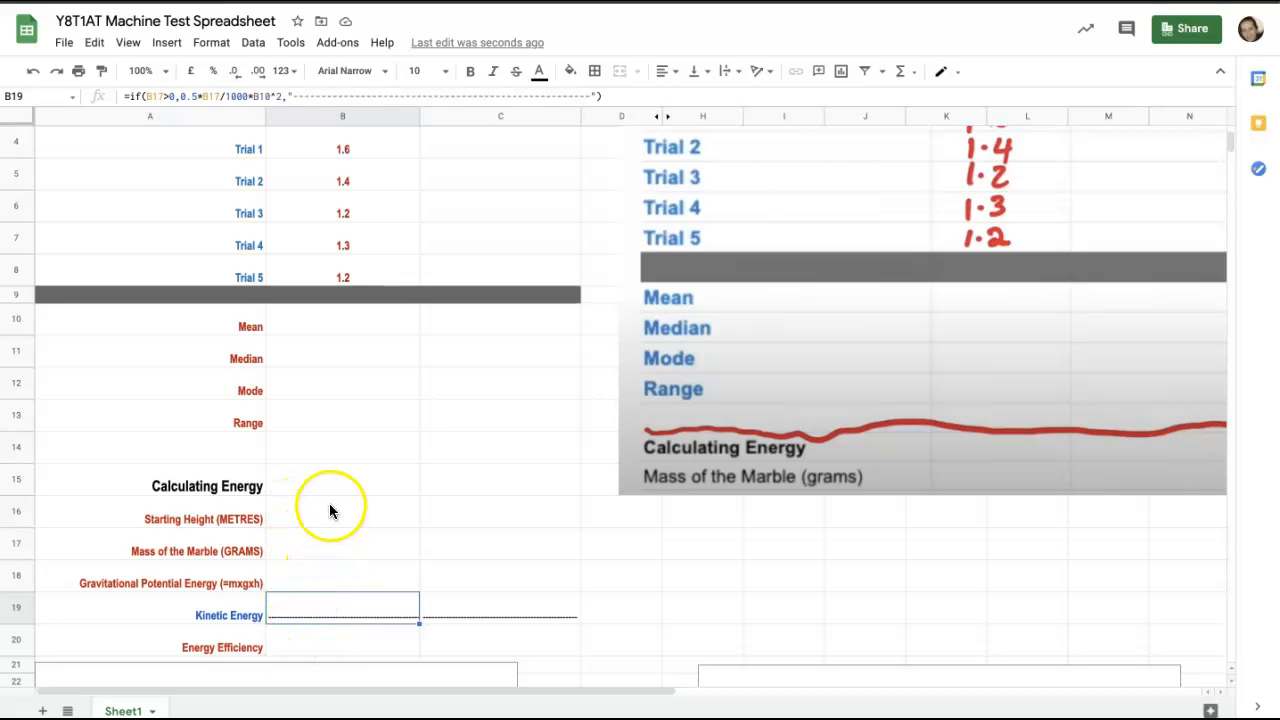
click(323, 577)
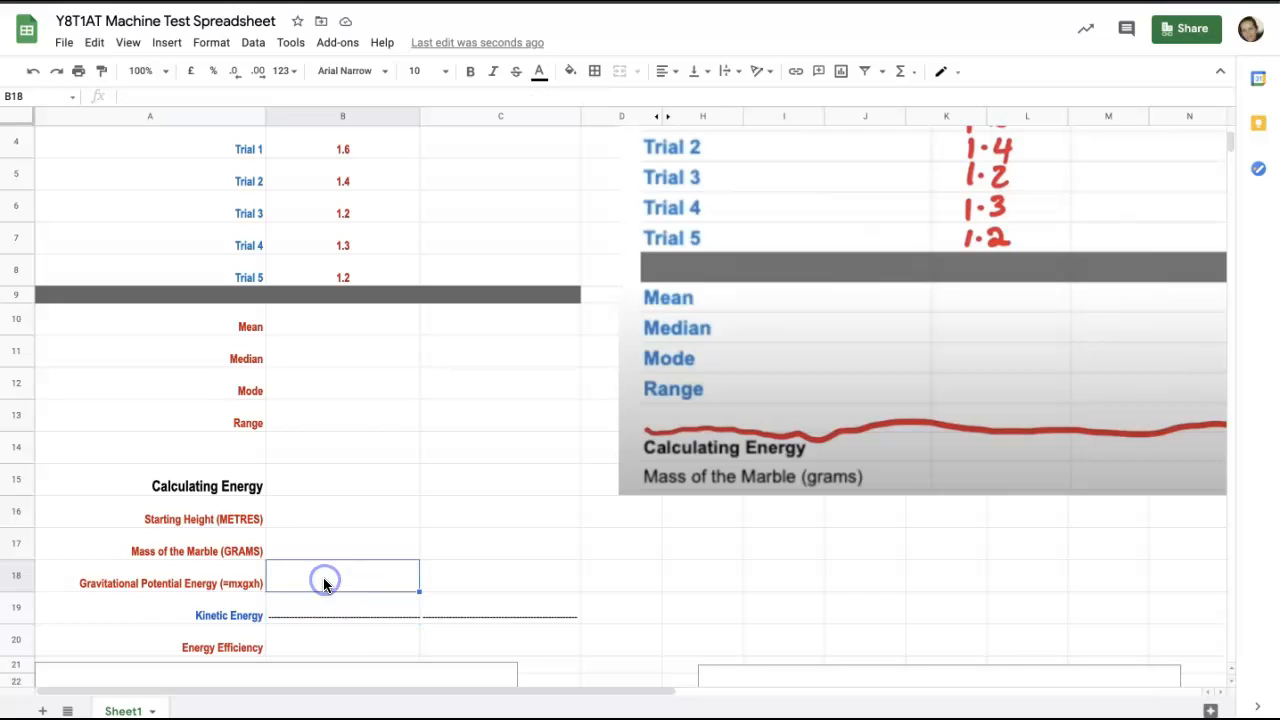
click(323, 541)
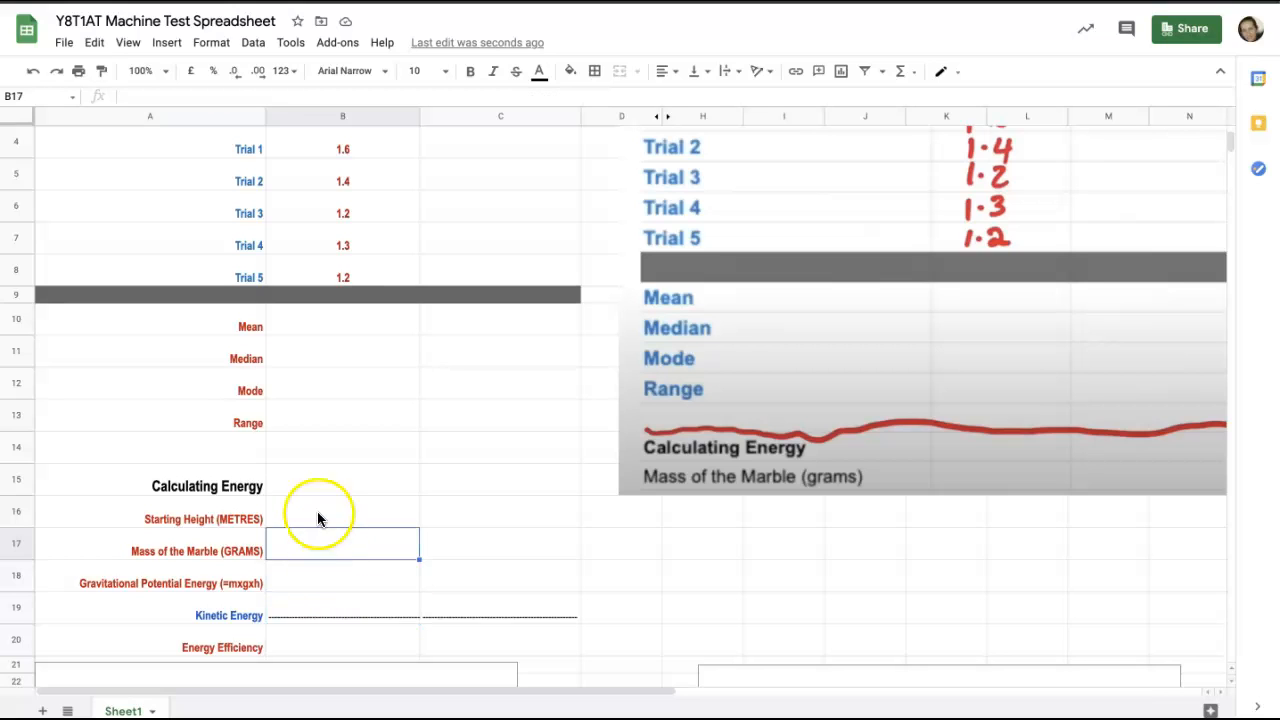
click(316, 511)
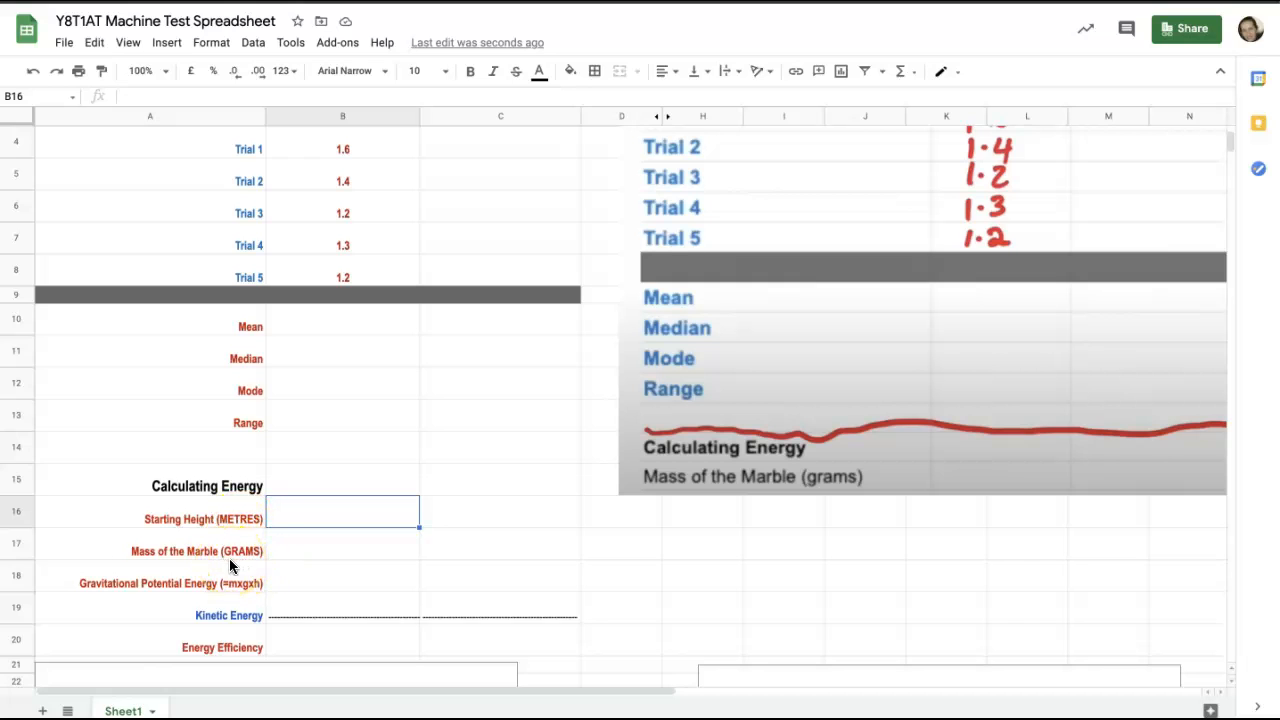
Step: Try to enter a starting height beginning with 1.2 and containing text for Machine #1 in cell B16
click(326, 521)
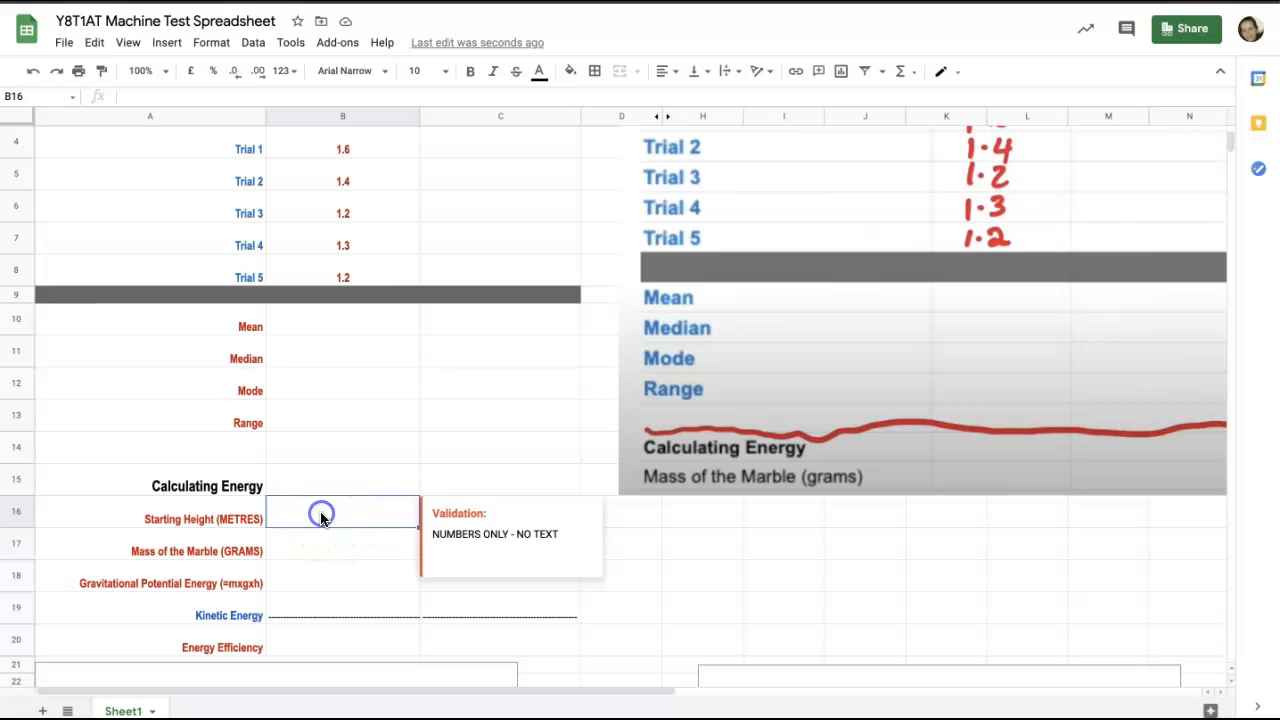
text(1)
text(.34)
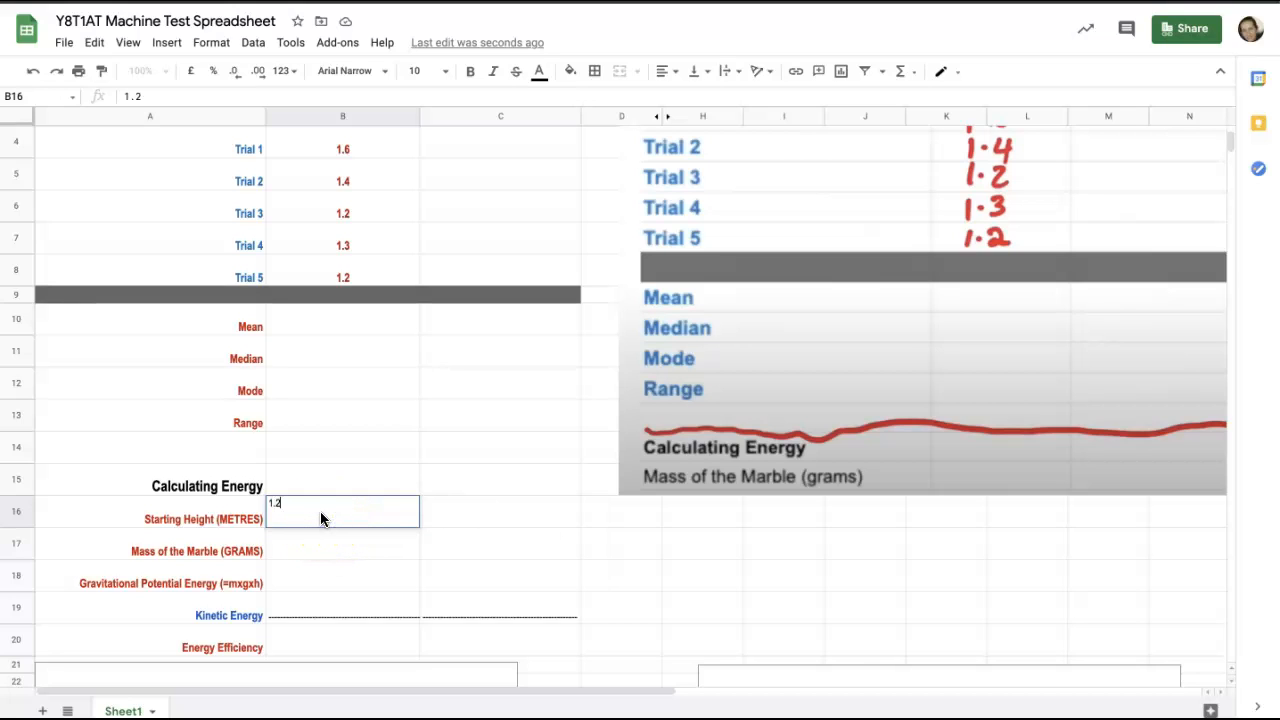
key(Return)
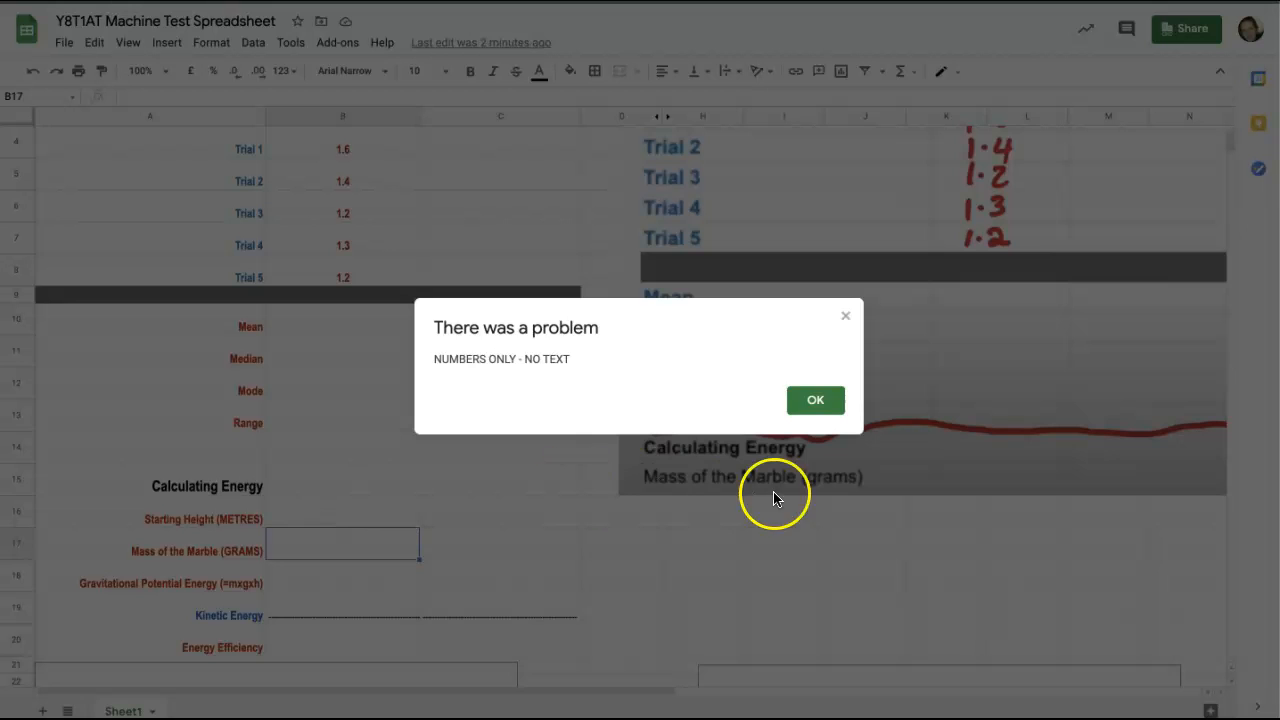
click(828, 401)
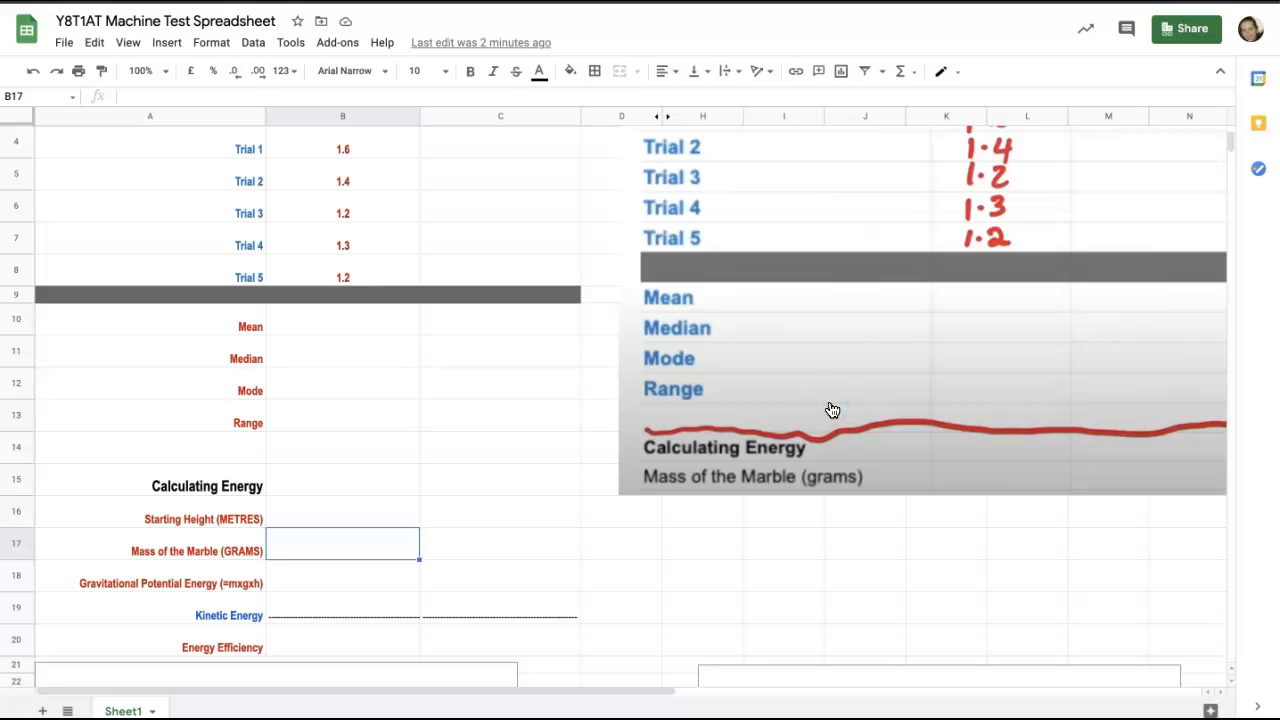
Step: Set Machine #1's starting height in metres to the plain number 1.2 in cell B16
key(Up)
text(1.2)
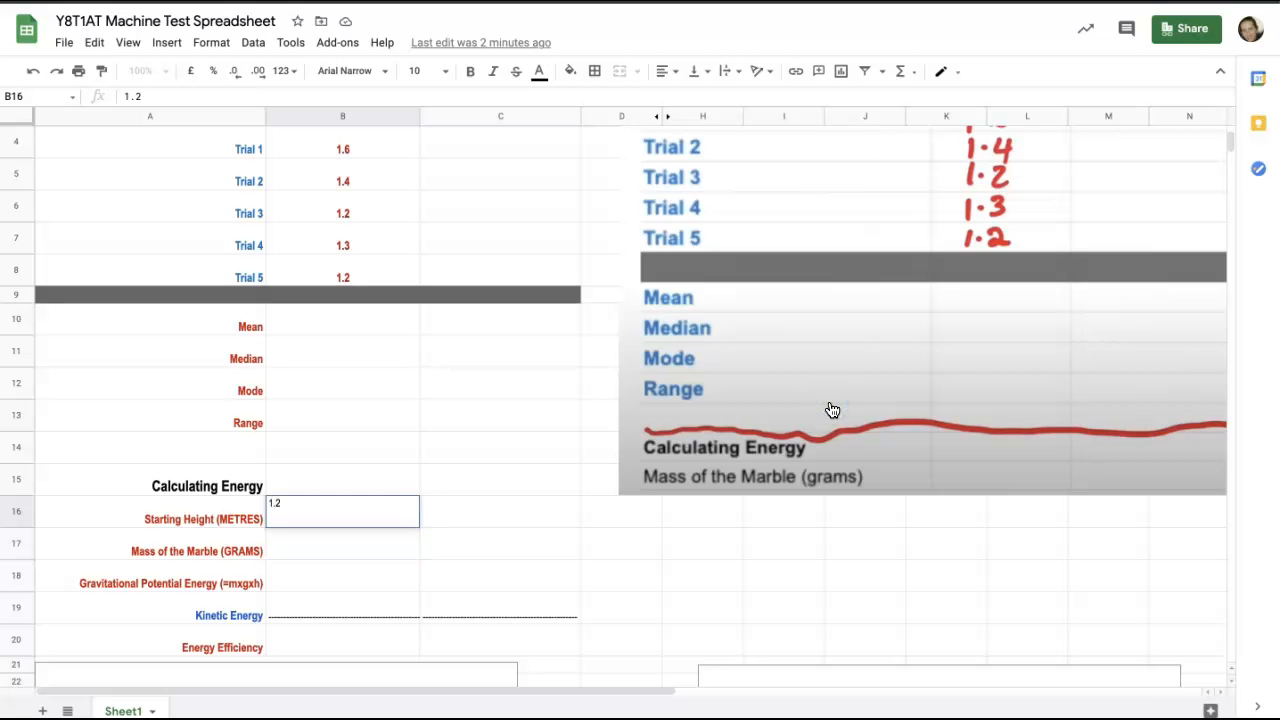
key(Return)
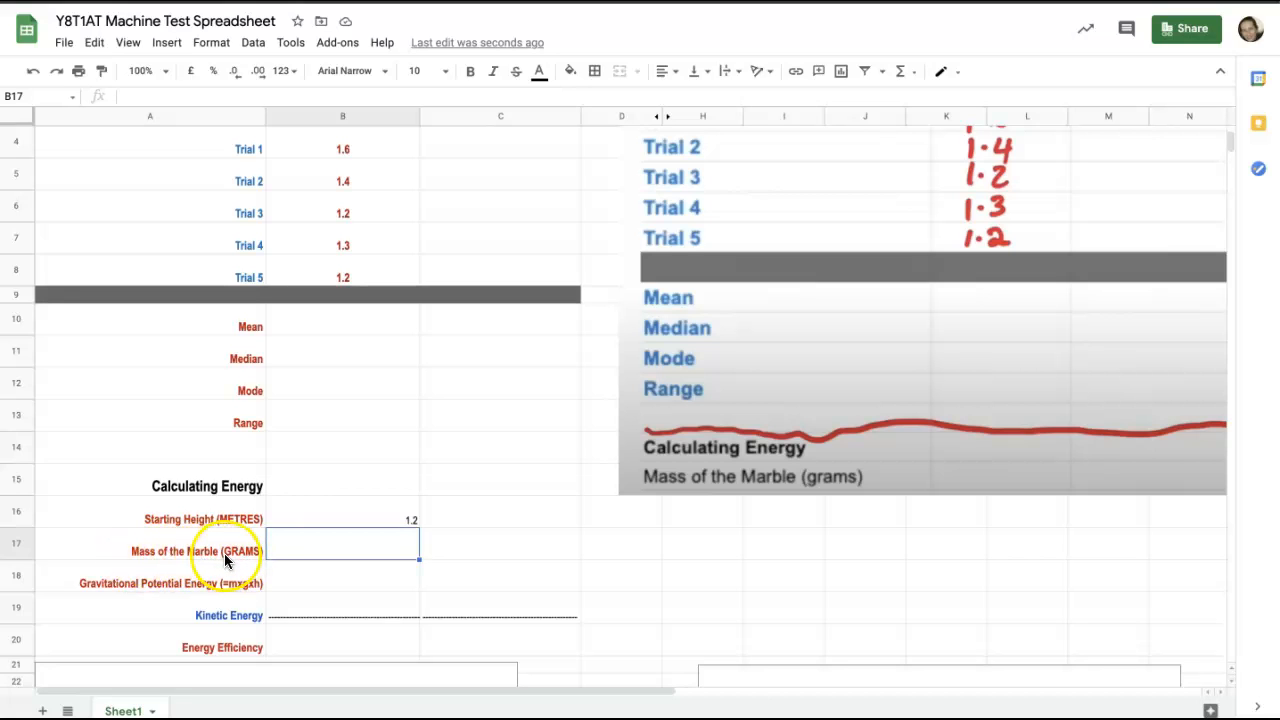
Step: Examine Machine #1's marble mass, gravitational potential energy, kinetic energy and energy efficiency cells, including the kinetic energy formula in B19
click(320, 552)
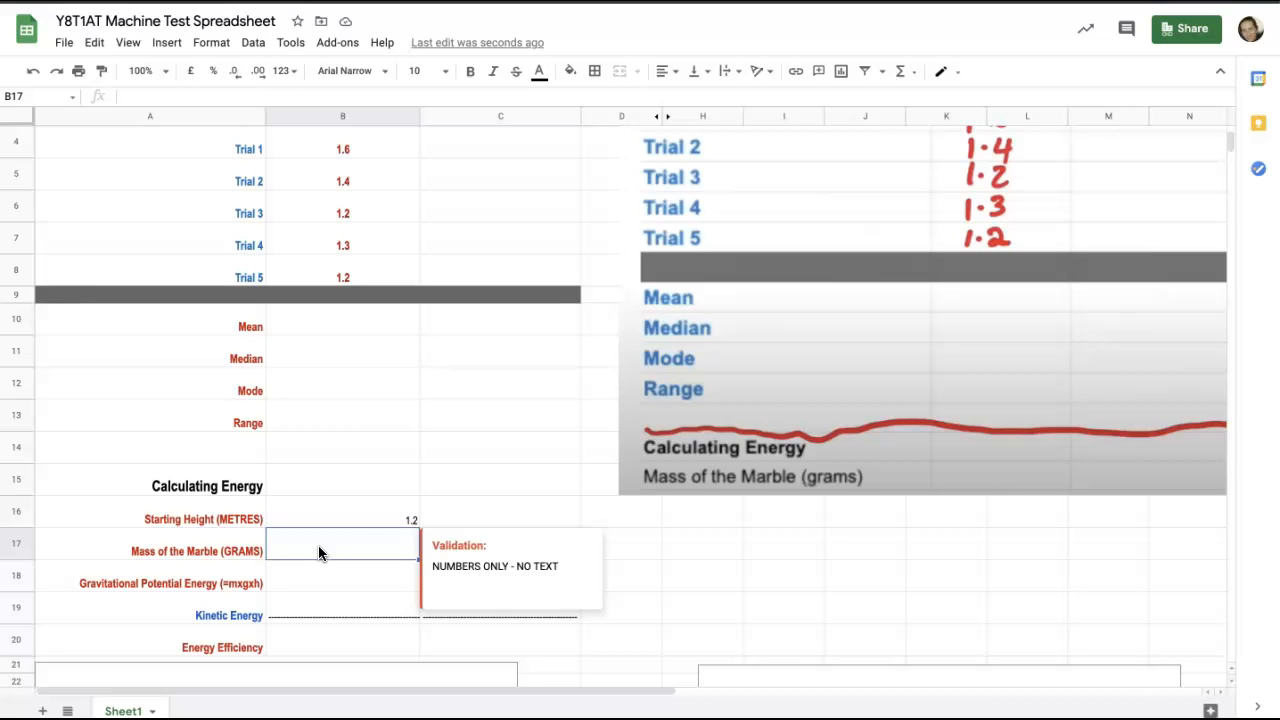
click(328, 538)
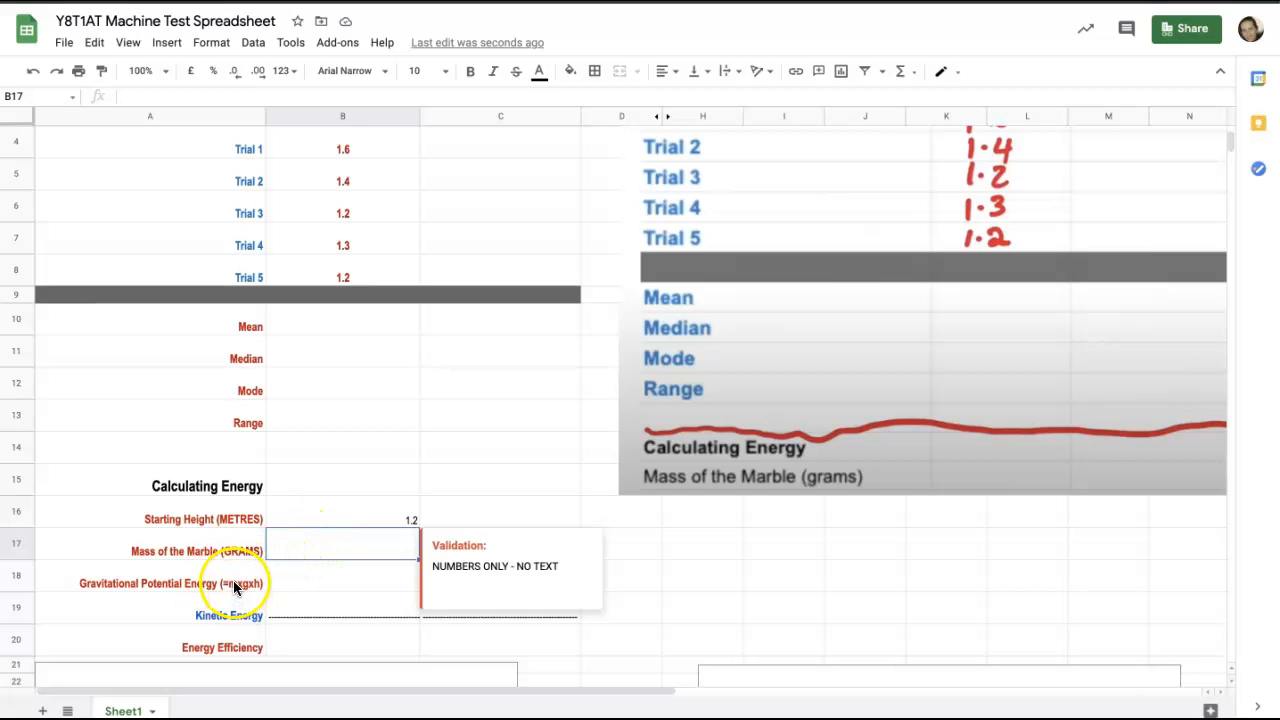
click(328, 550)
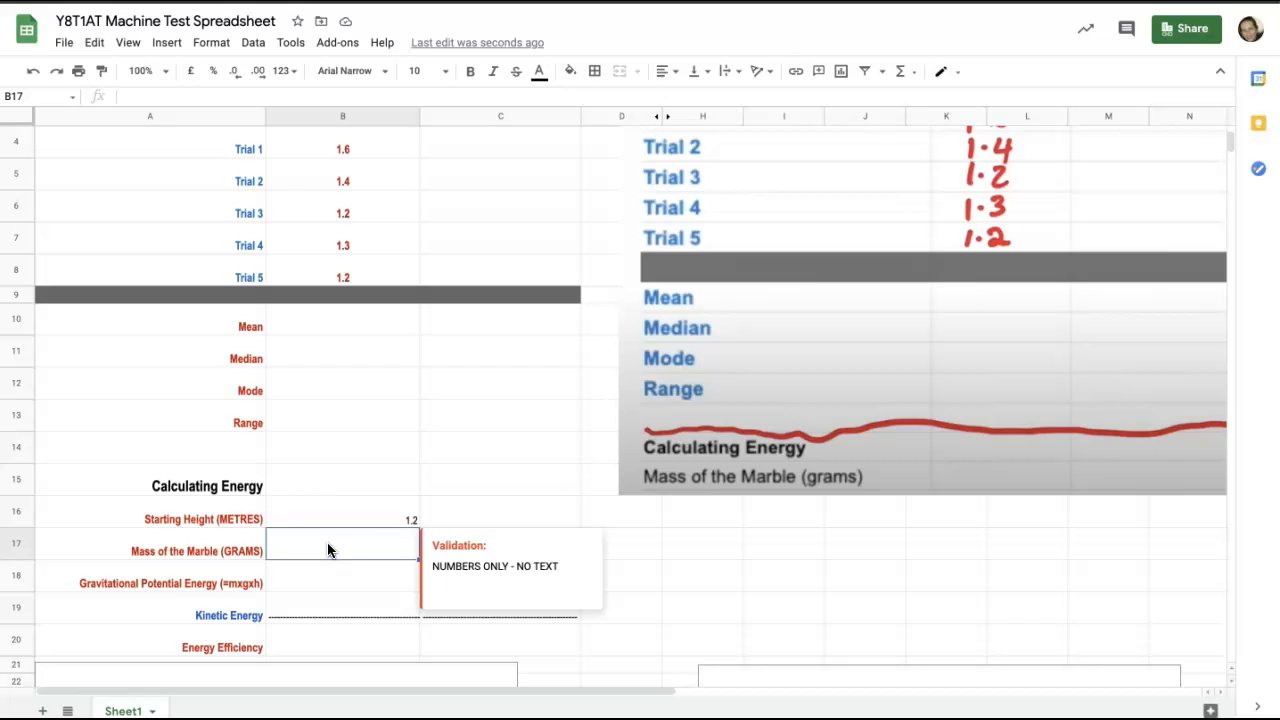
click(200, 580)
click(343, 545)
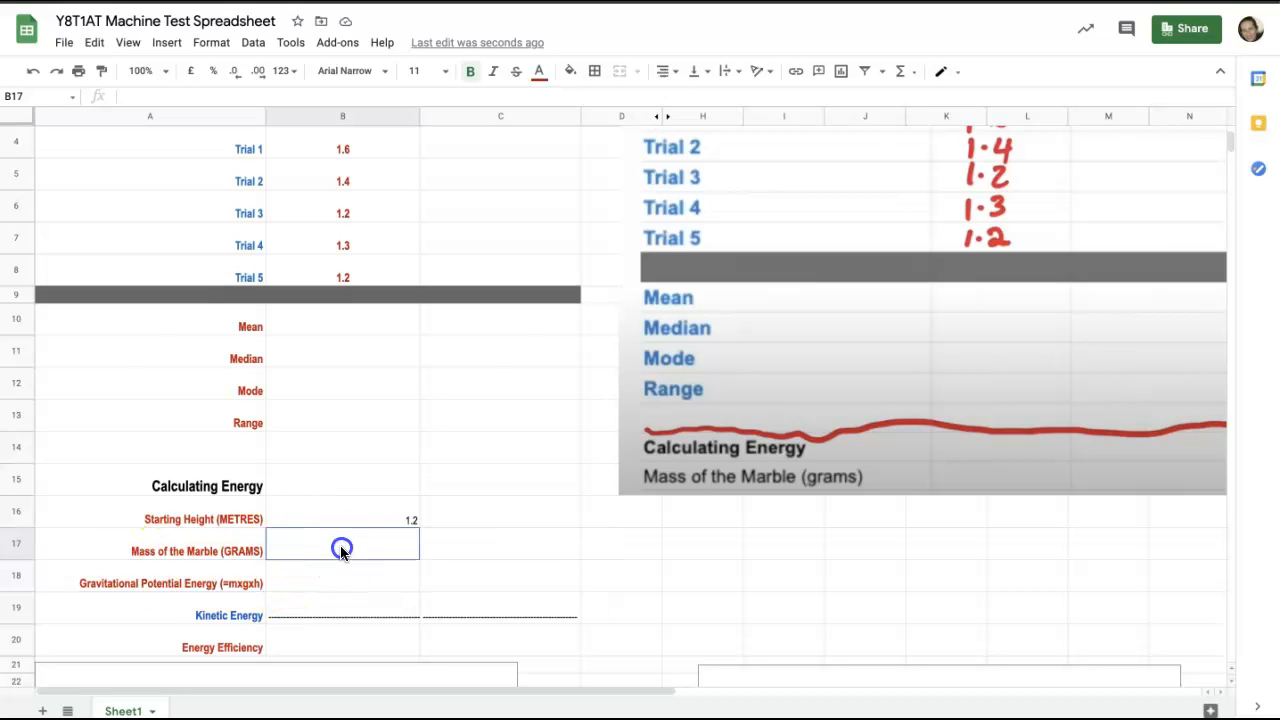
click(343, 585)
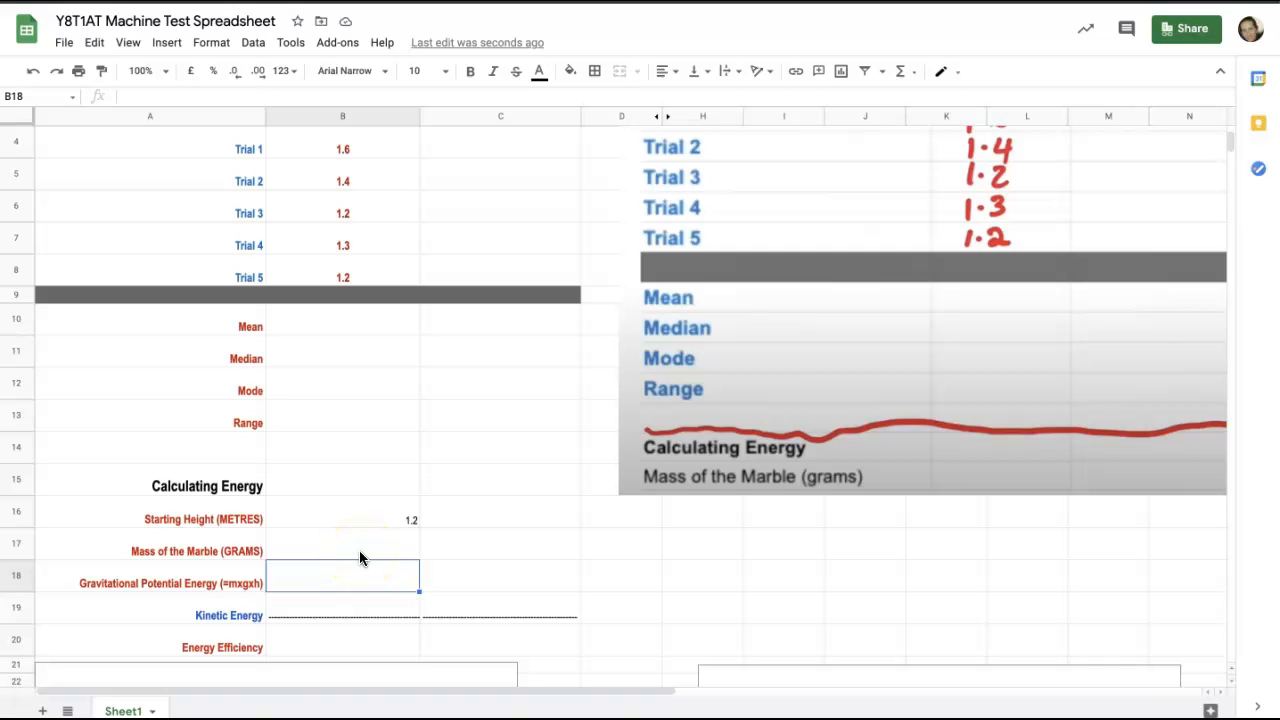
click(374, 616)
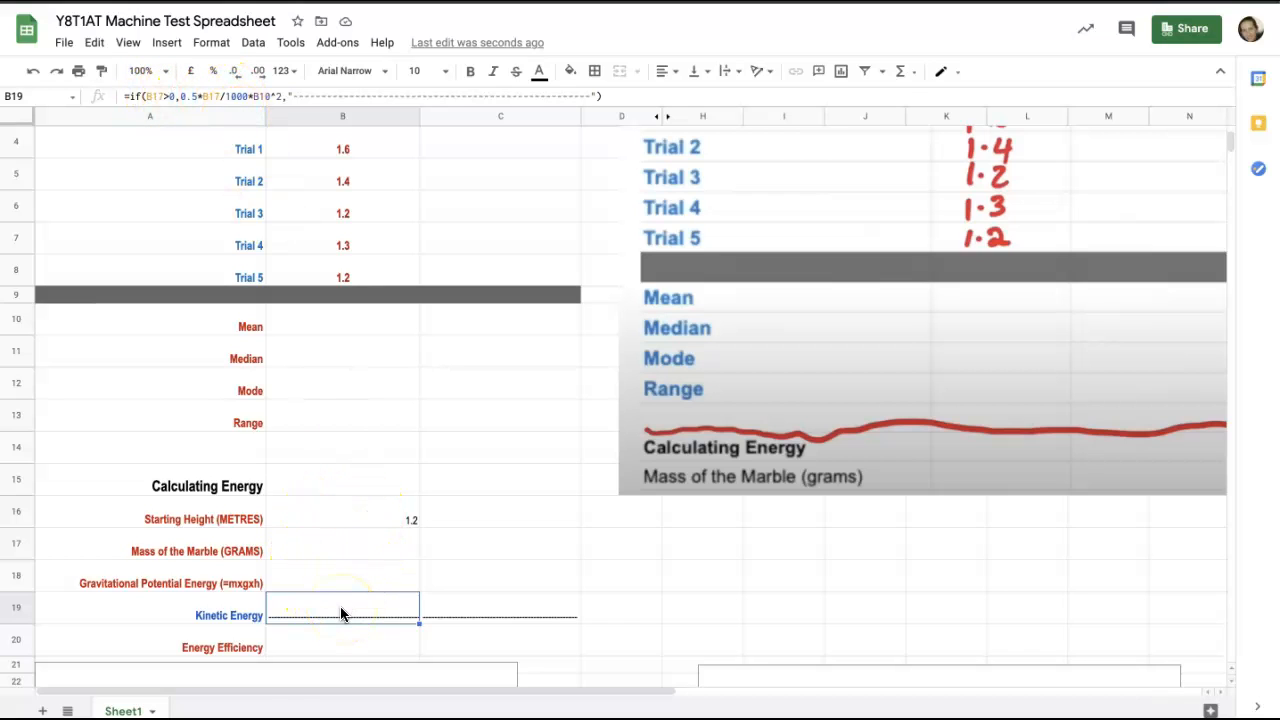
click(390, 616)
click(383, 641)
click(380, 578)
click(374, 538)
click(369, 517)
Step: Examine the Machine #1 cells for the mean, median, mode and range of the trials
click(363, 360)
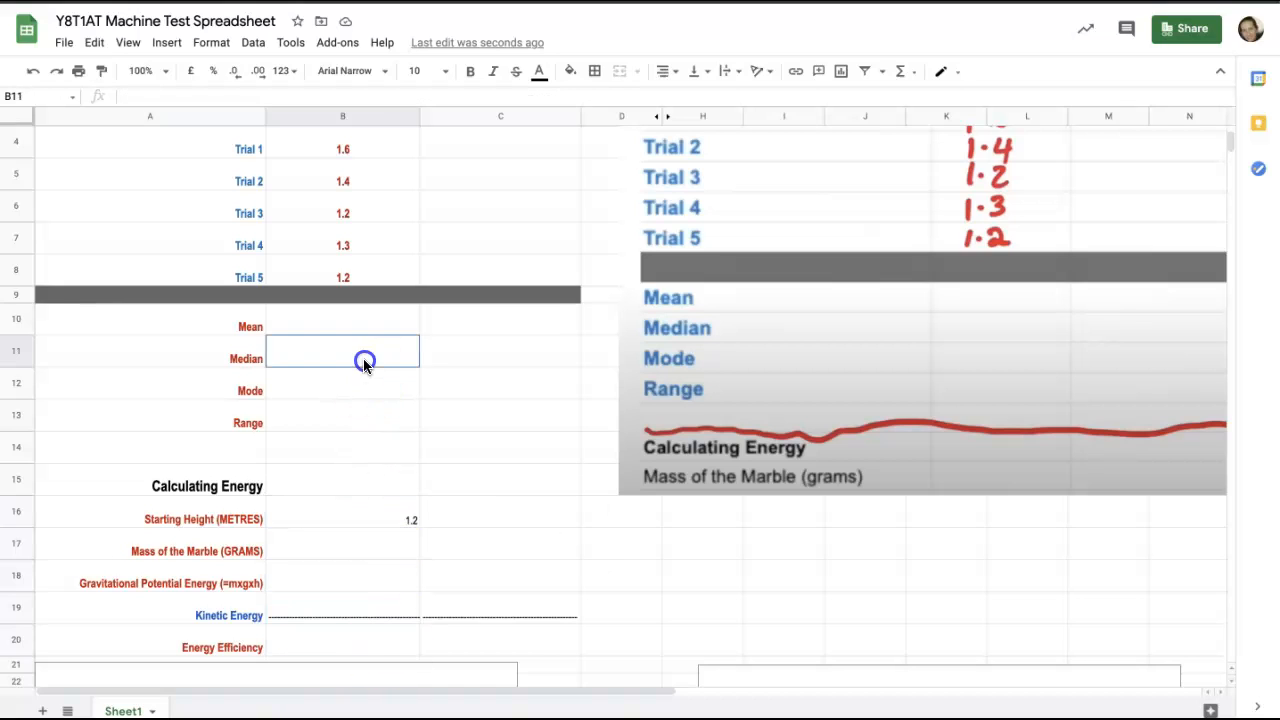
click(338, 325)
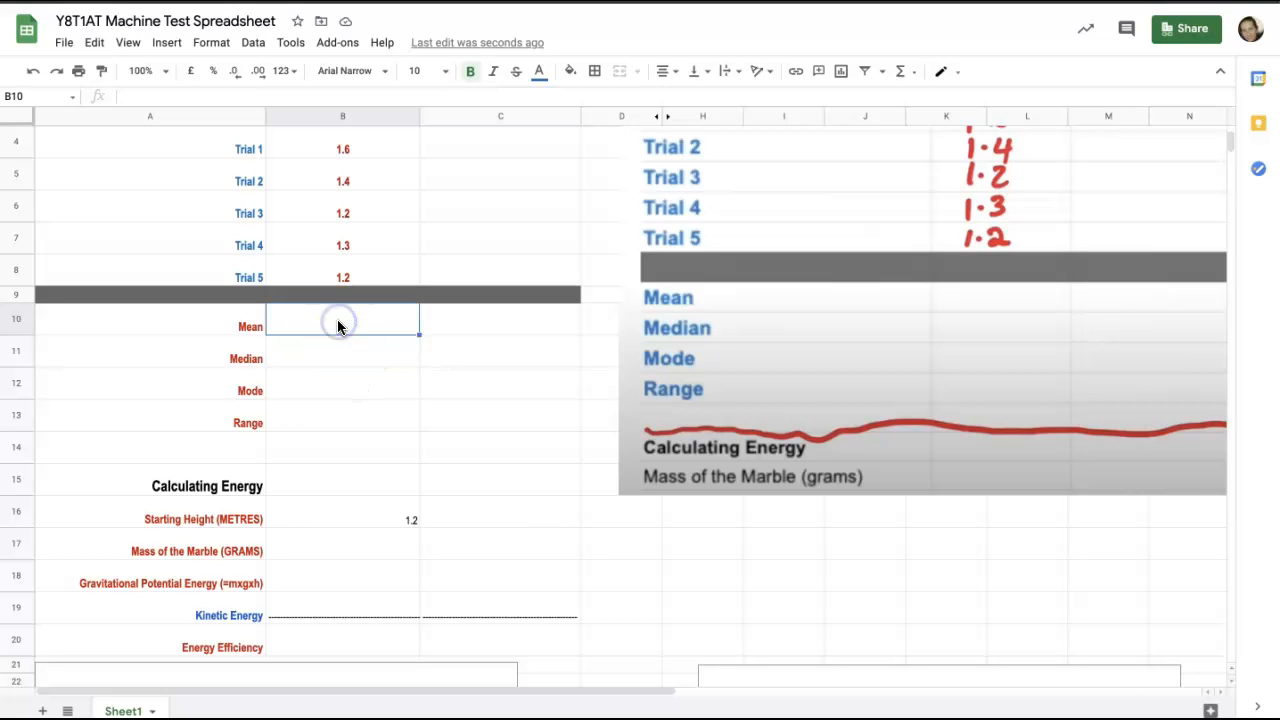
click(334, 348)
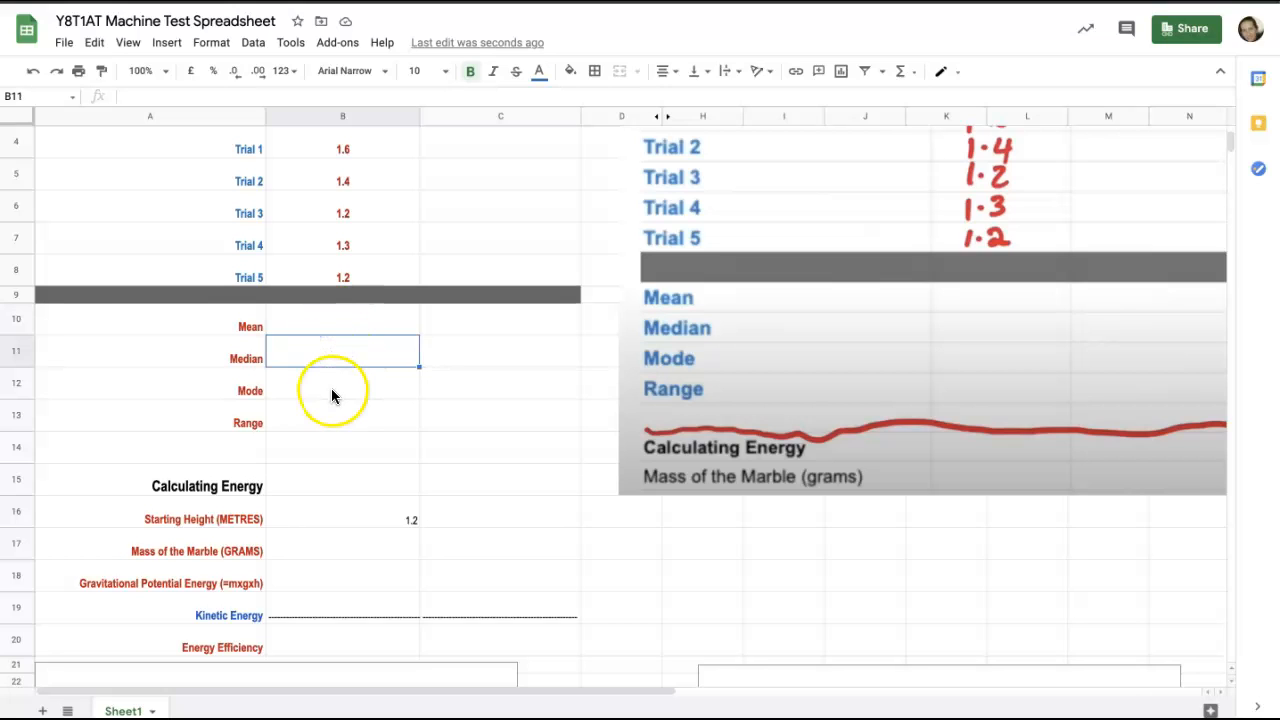
click(333, 390)
click(335, 416)
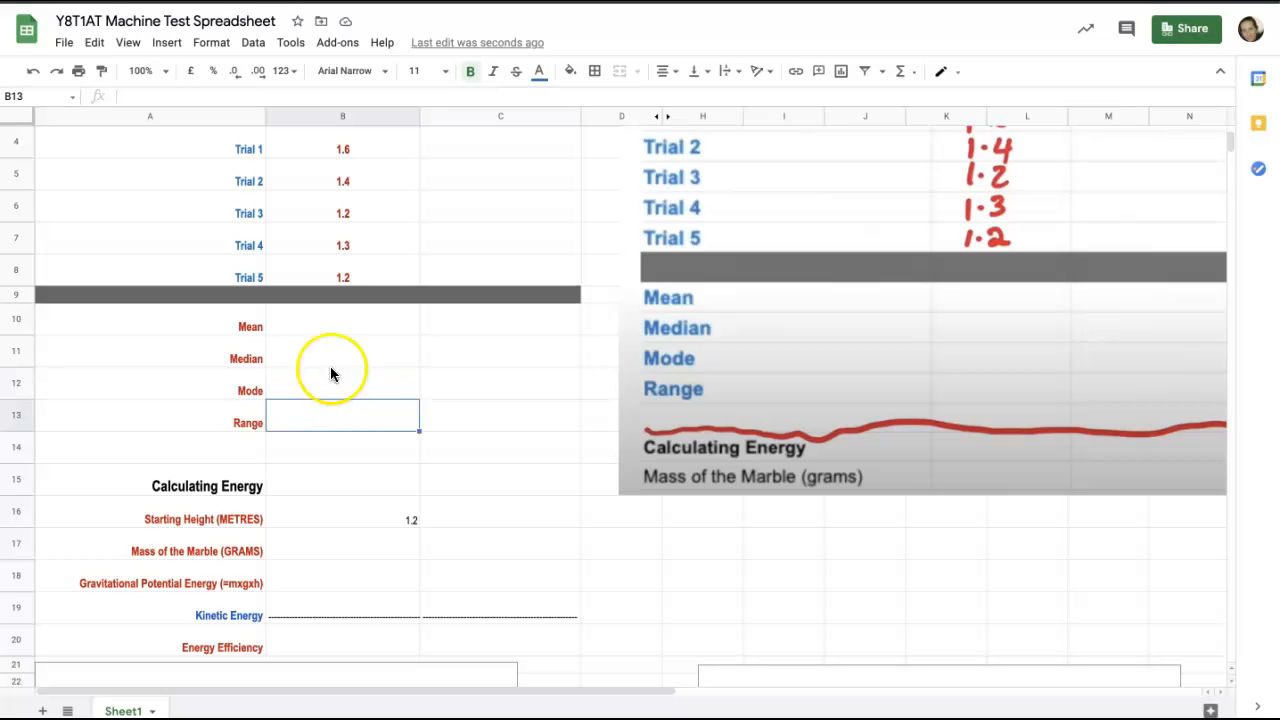
click(326, 326)
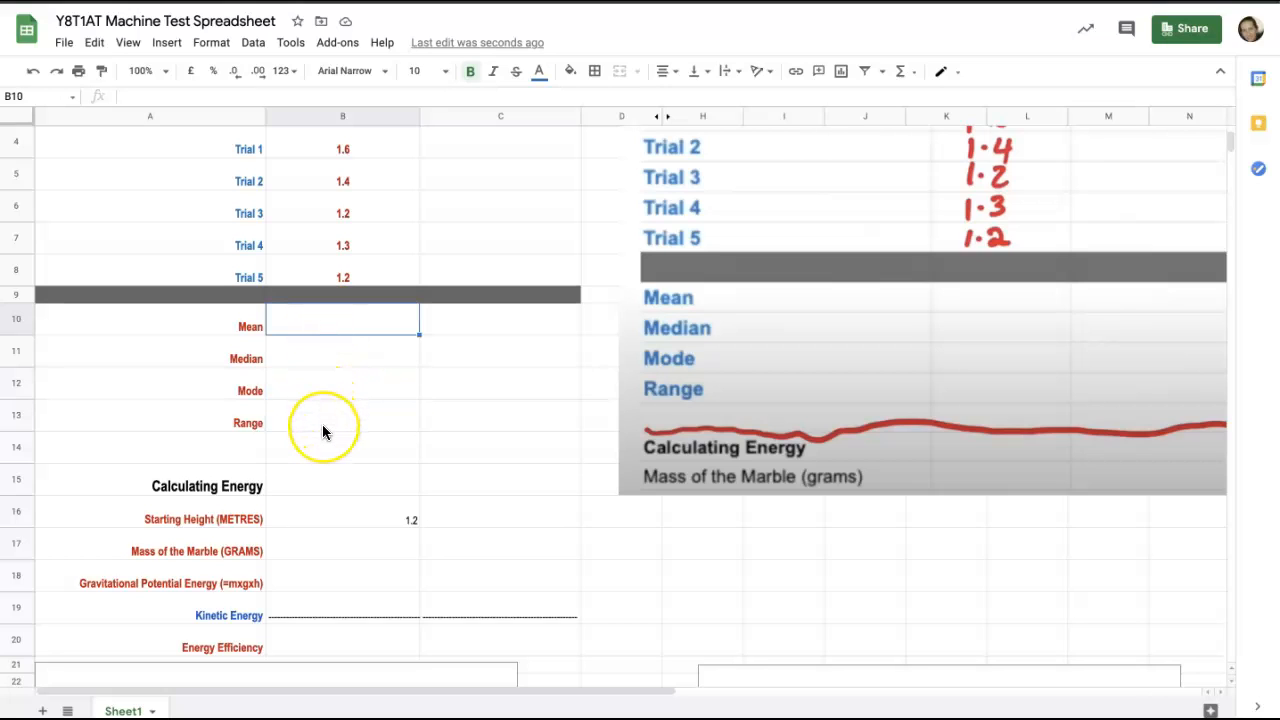